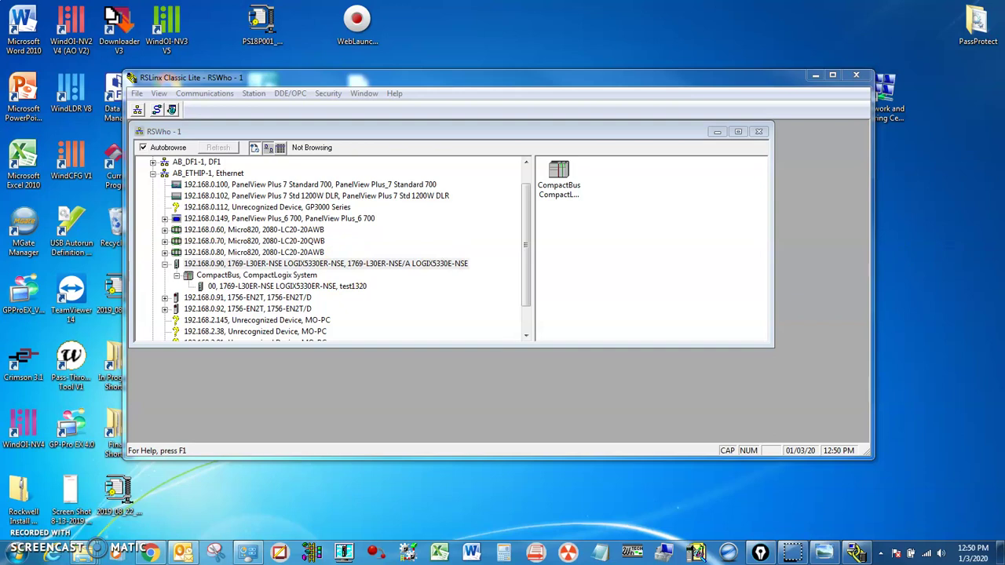
mouse_move(144, 259)
mouse_down()
mouse_move(287, 284)
mouse_move(511, 298)
mouse_move(504, 295)
mouse_up()
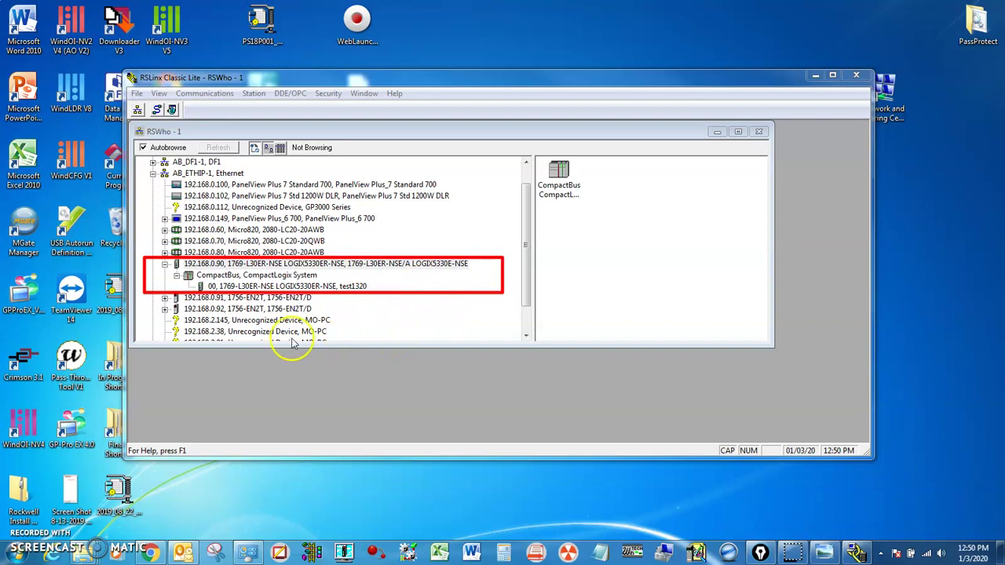
drag(100, 326, 140, 296)
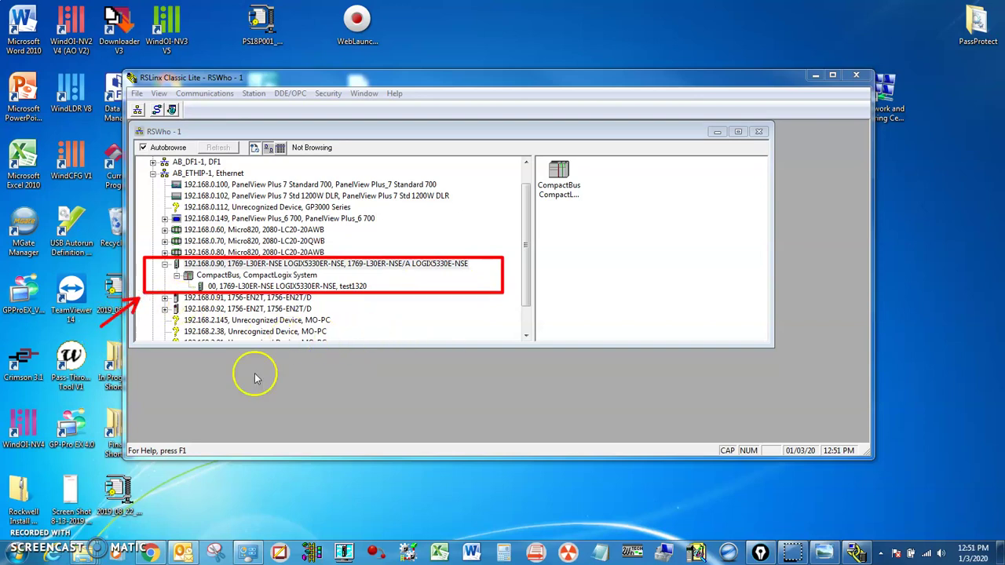
click(298, 424)
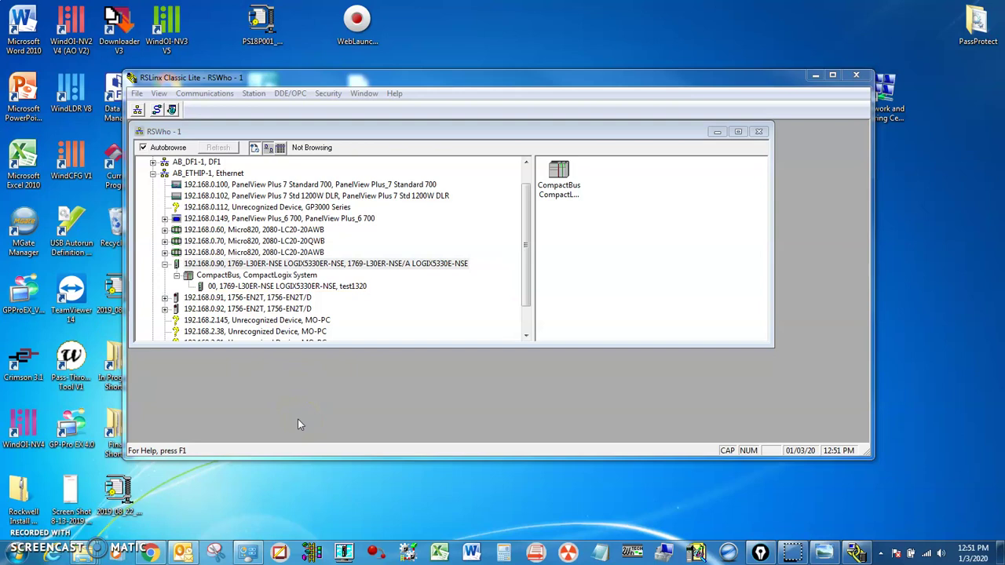
Open a Command Prompt and ping the CompactLogix controller at 192.168.0.90.
click(17, 554)
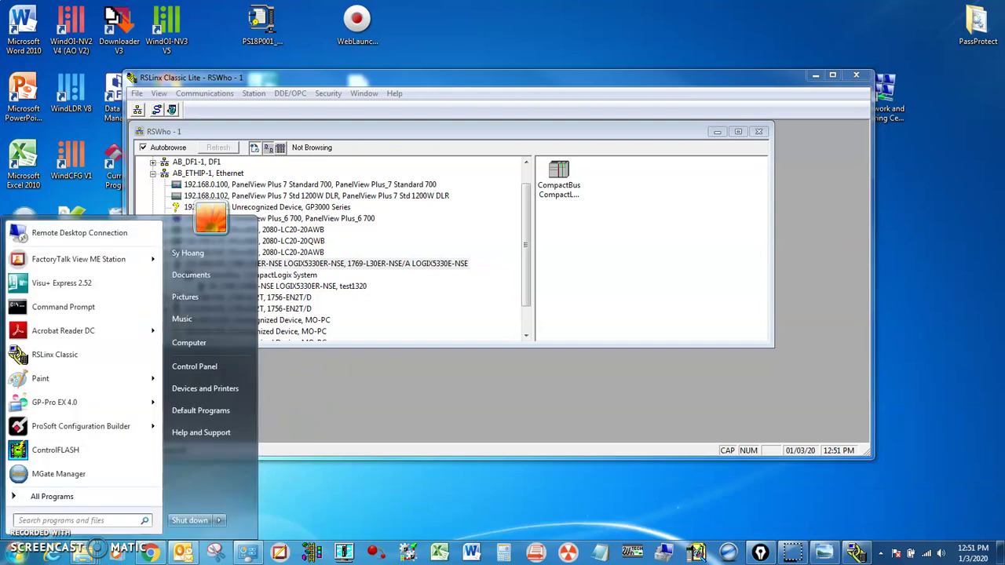
text(CMD)
key(Return)
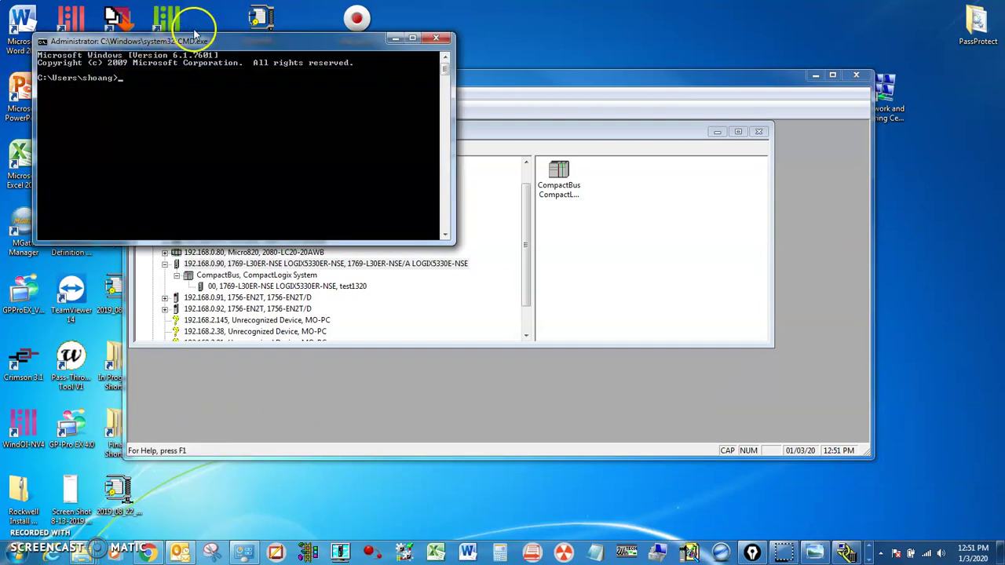
drag(188, 41, 607, 330)
text(P)
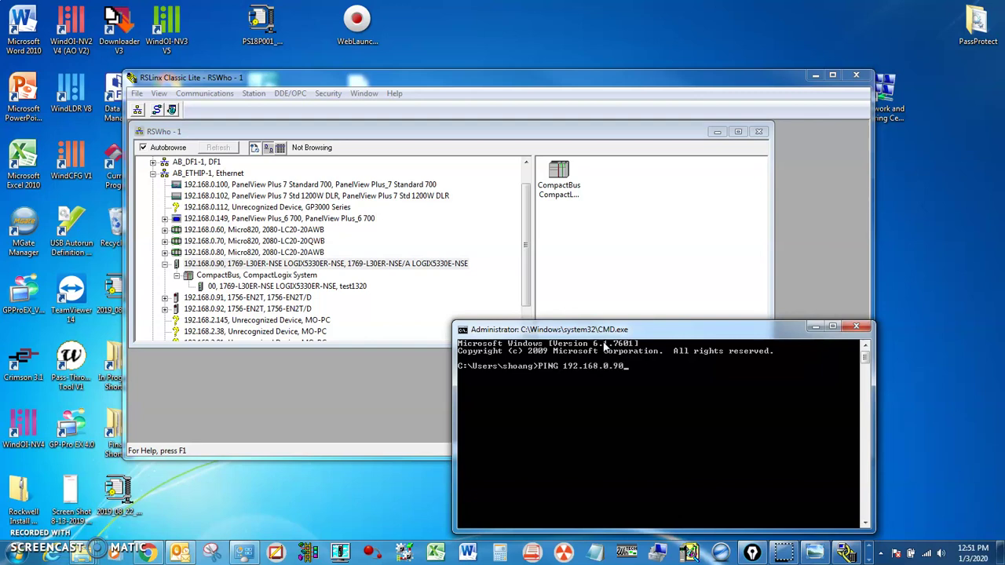
text(ING 192.168.0.90)
key(Return)
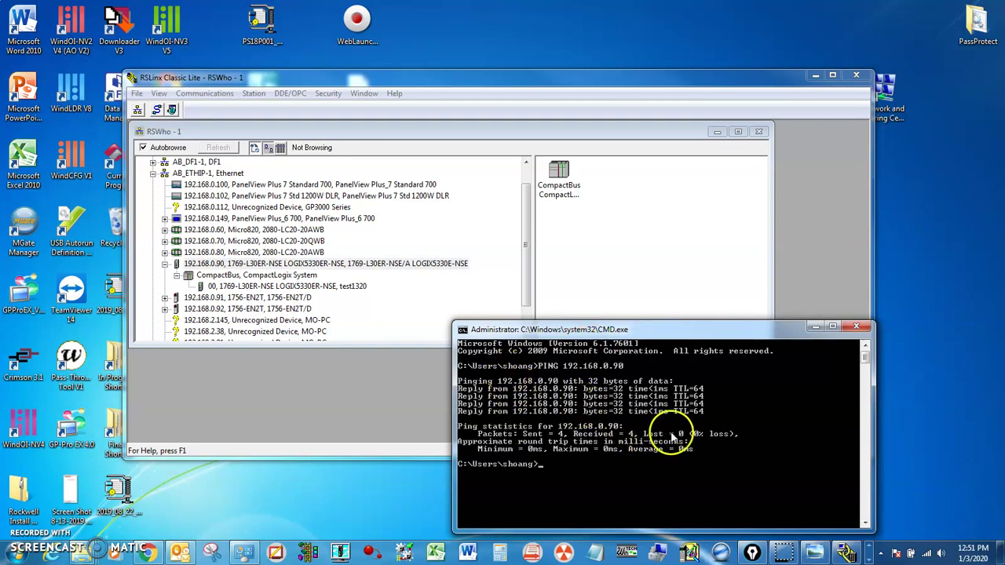
drag(682, 428, 744, 449)
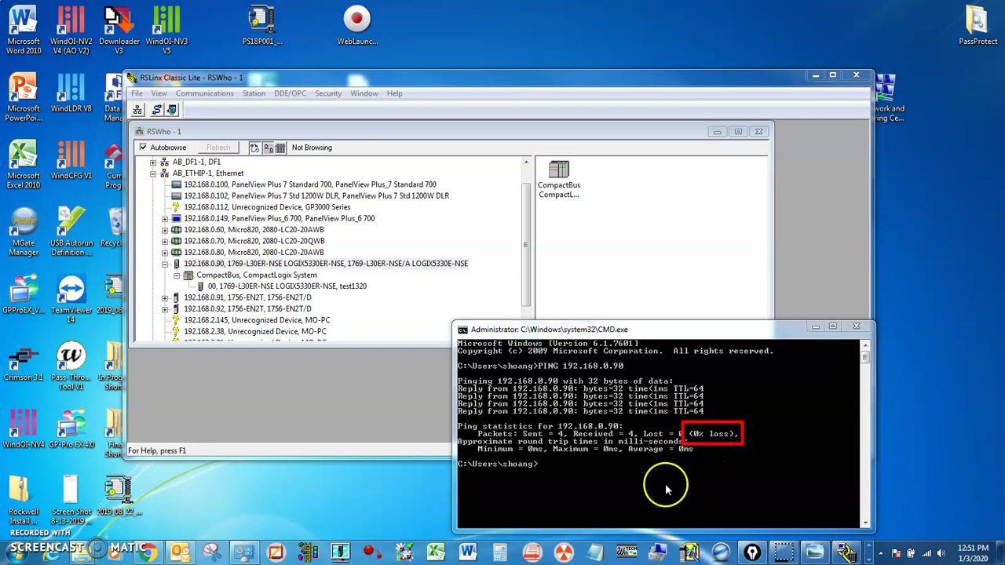
drag(654, 470, 685, 449)
click(595, 485)
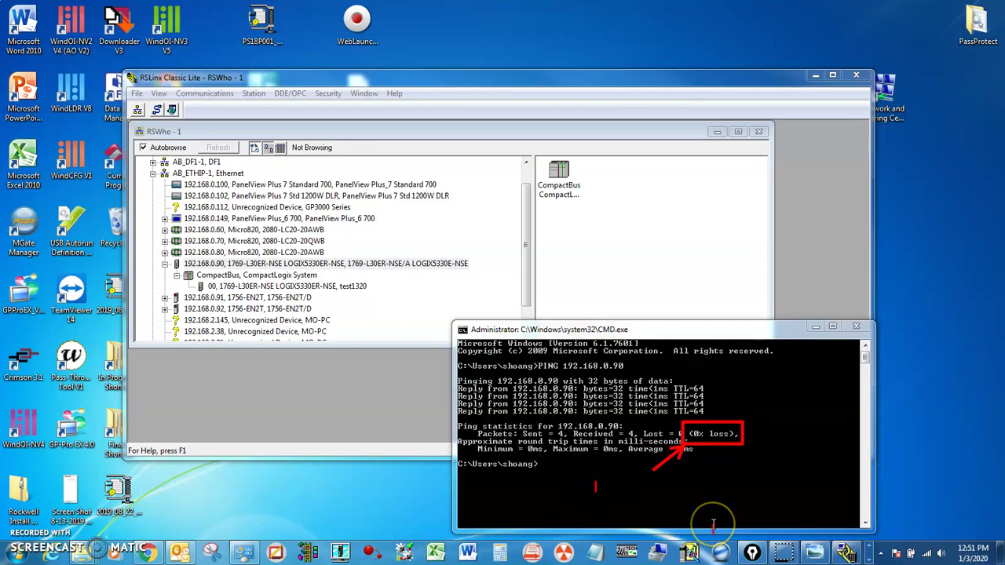
text(CONNECTION IS GOOD)
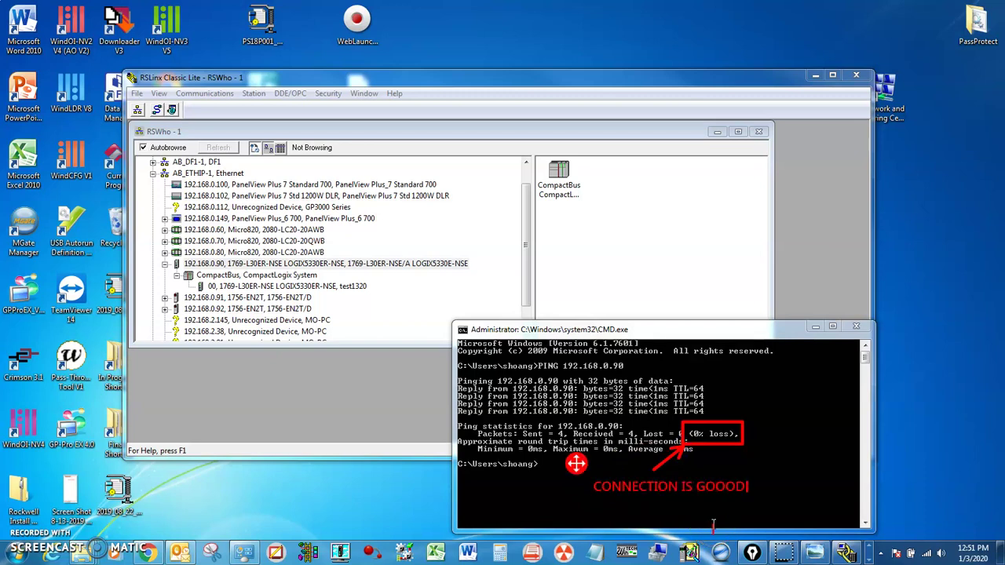
click(840, 507)
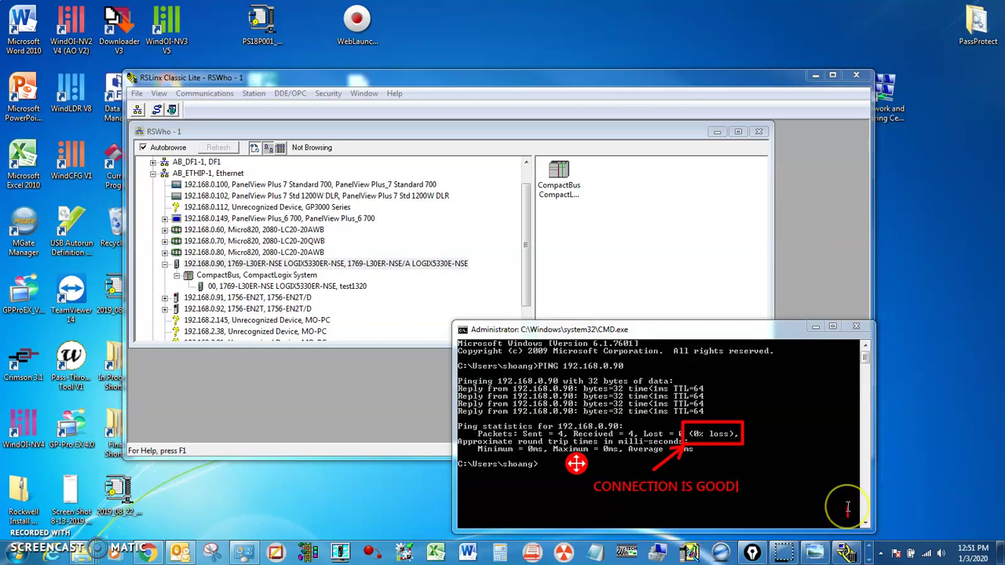
click(846, 507)
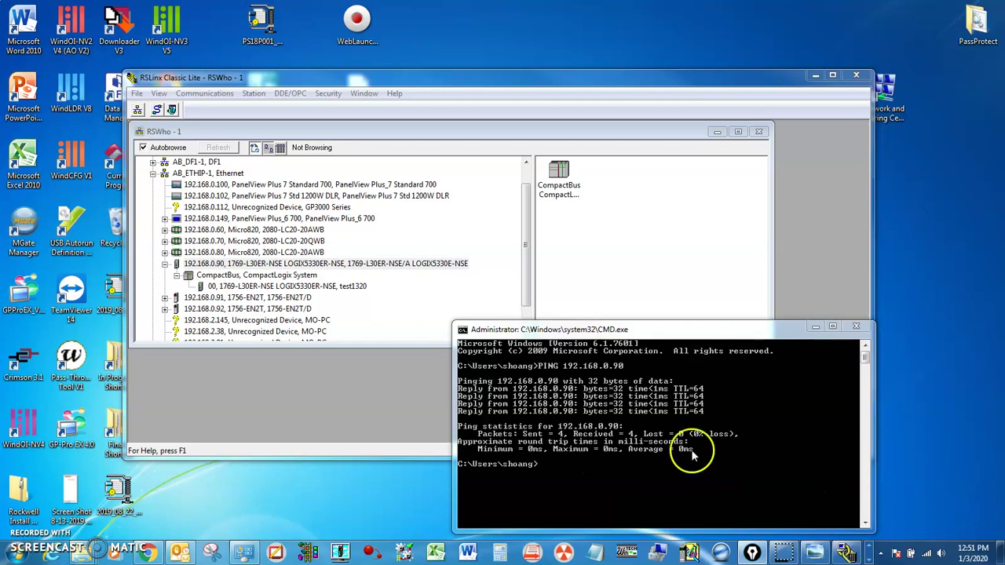
Close the Command Prompt and RSLinx Classic windows and launch ControlFLASH.
click(856, 325)
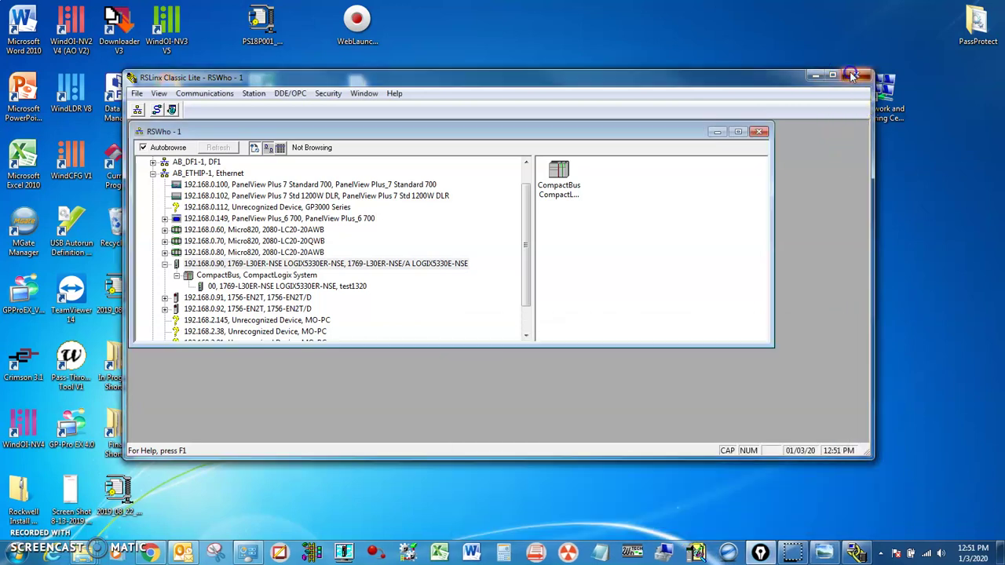
click(856, 75)
click(16, 553)
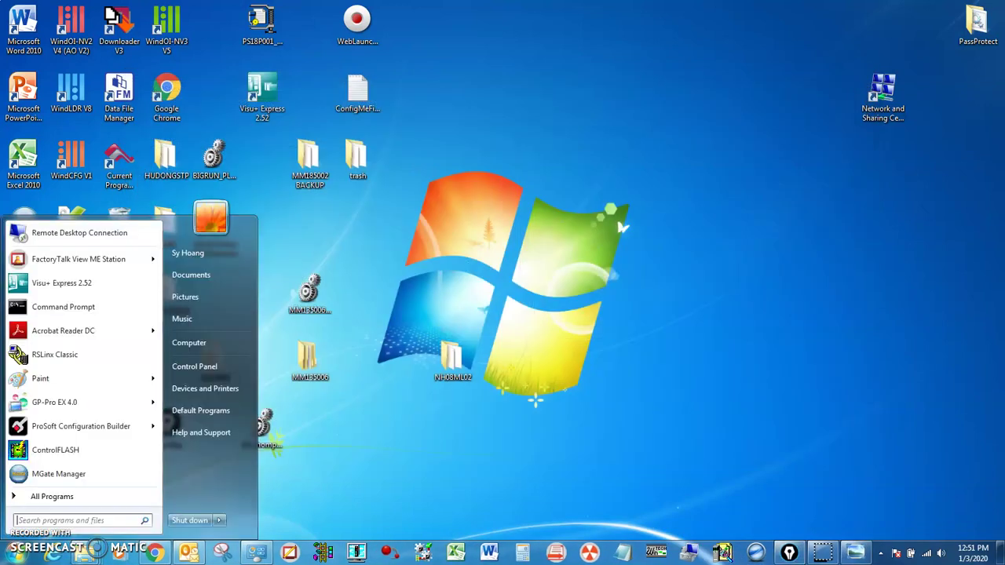
click(61, 450)
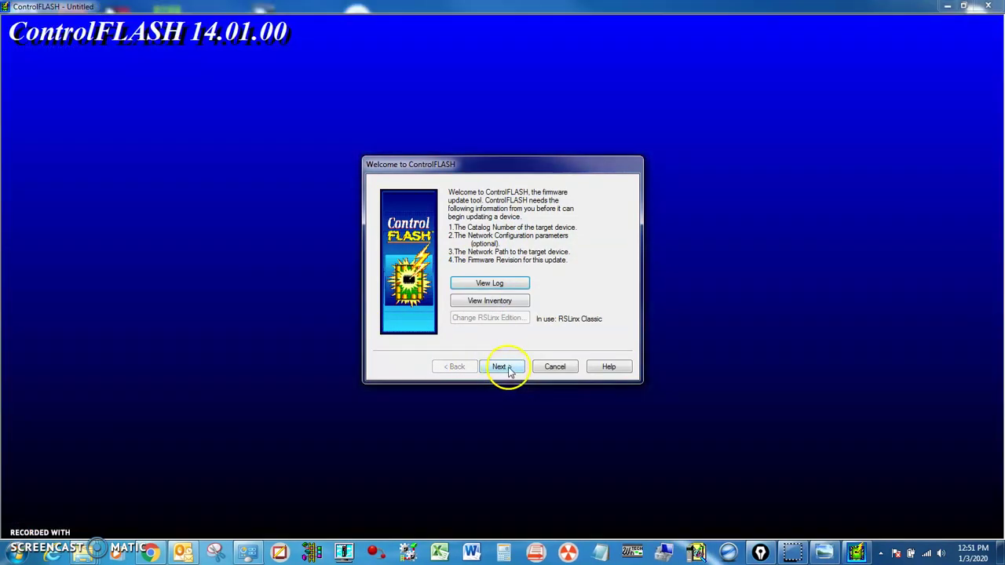
Accept catalog number 1769-L30ER-NSE and select the slot 00 controller on the CompactBus under 192.168.0.90 in AB_ETHIP-1.
click(503, 367)
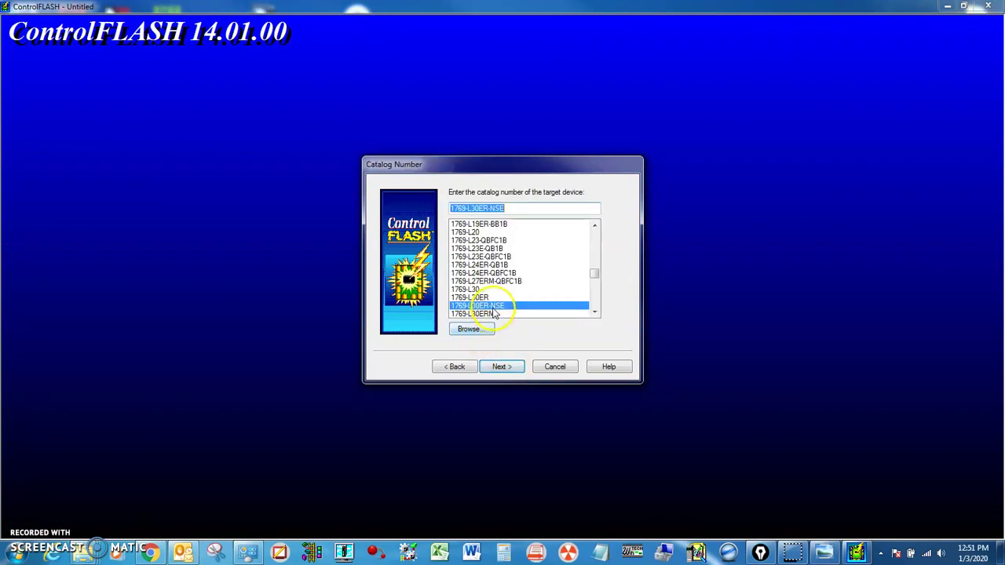
click(502, 367)
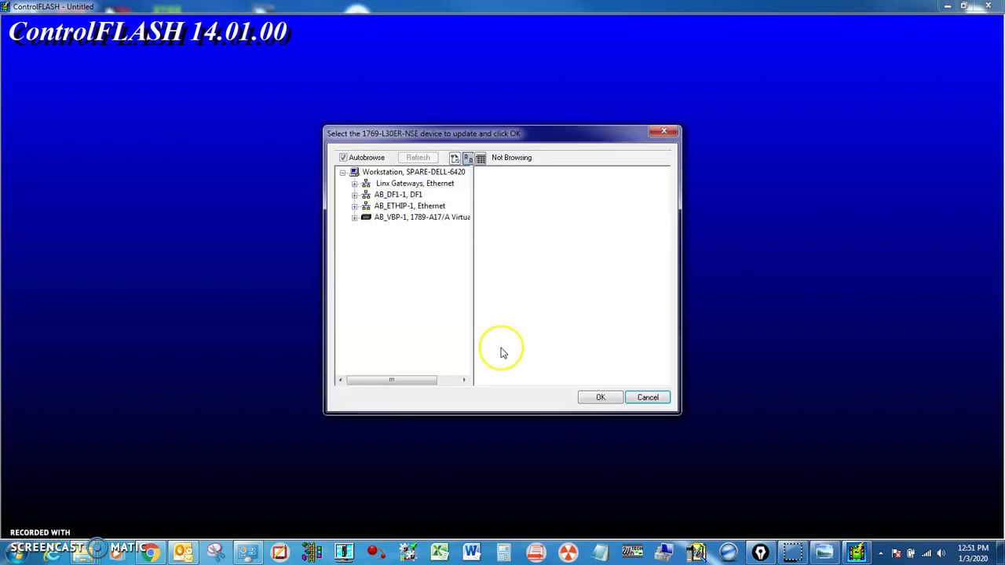
click(355, 206)
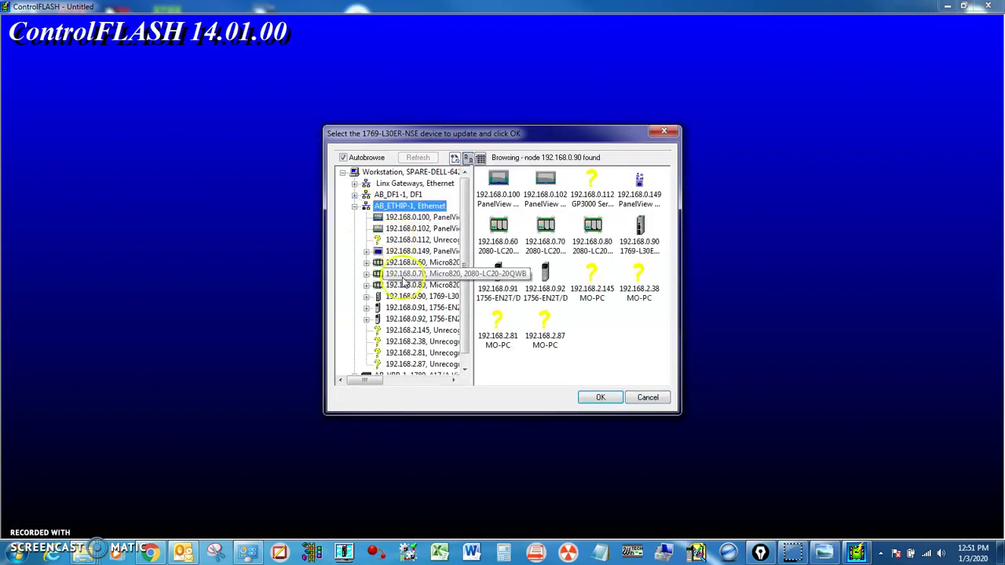
click(366, 297)
drag(469, 297, 601, 297)
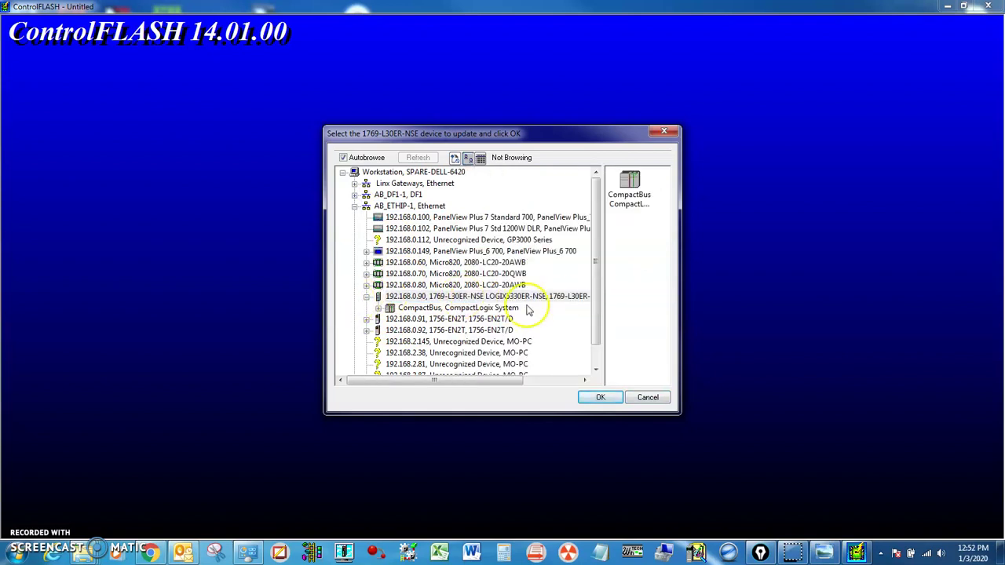
click(377, 308)
click(424, 319)
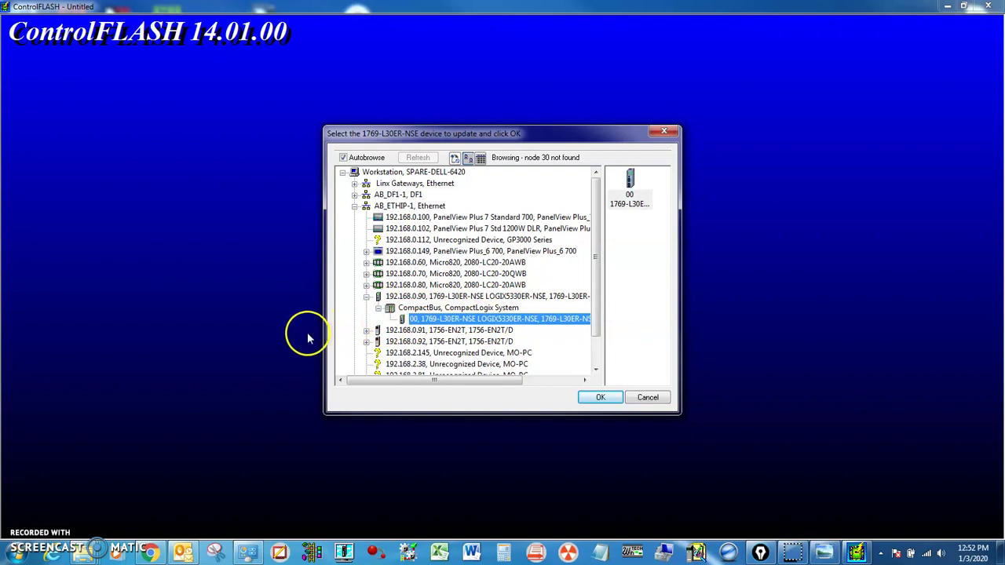
click(393, 313)
drag(392, 313, 599, 325)
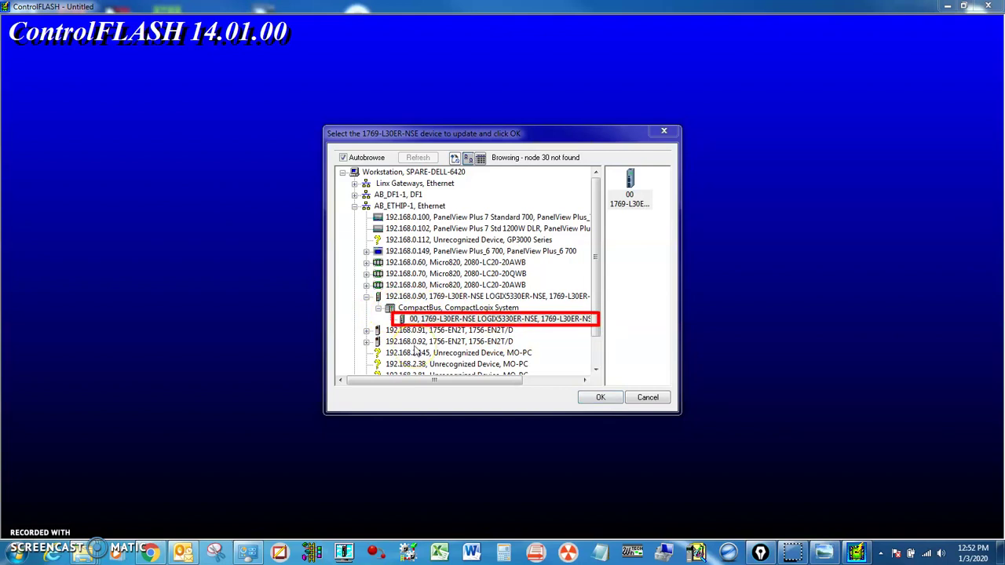
drag(310, 319, 385, 320)
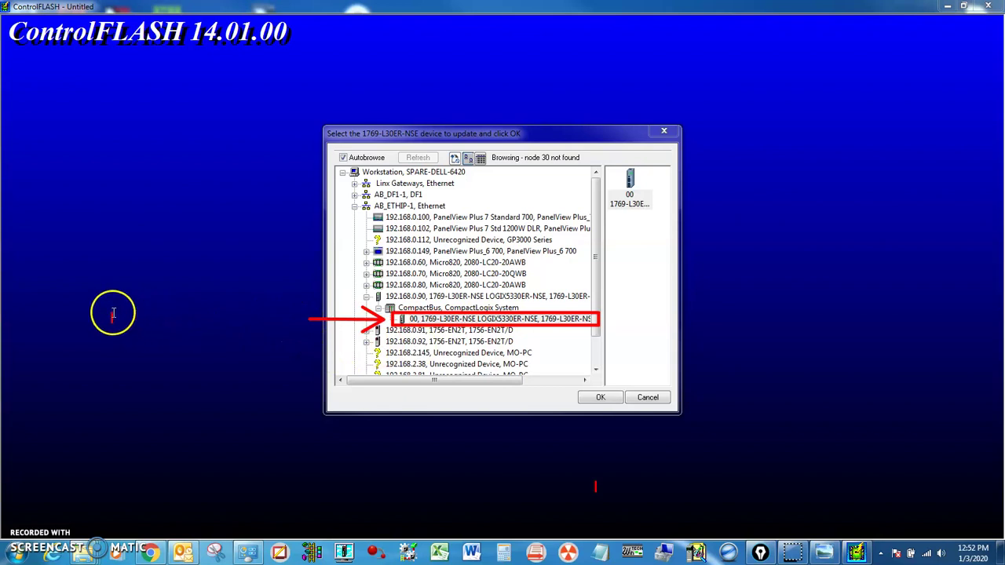
click(203, 369)
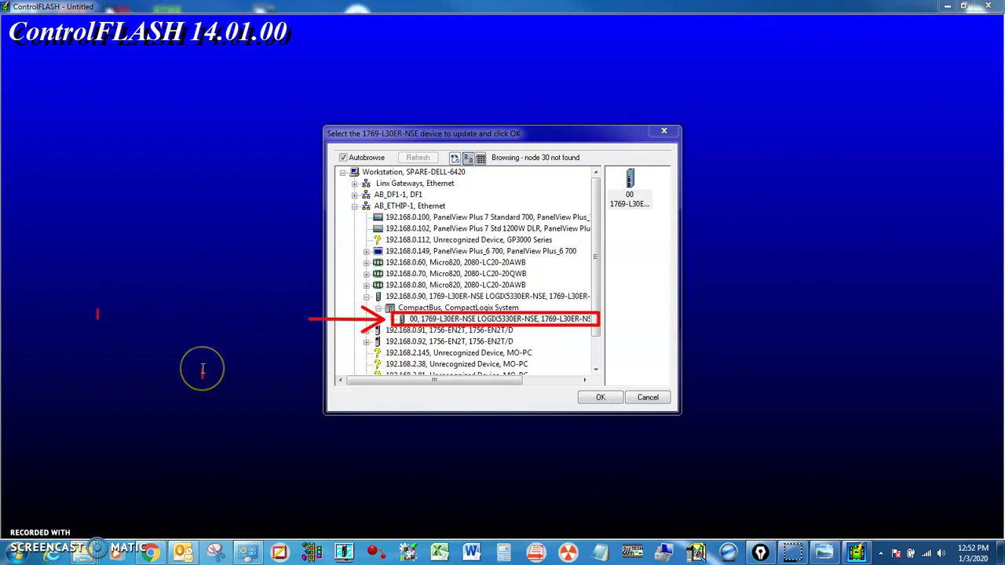
text(DO NOT SELECT THIS.)
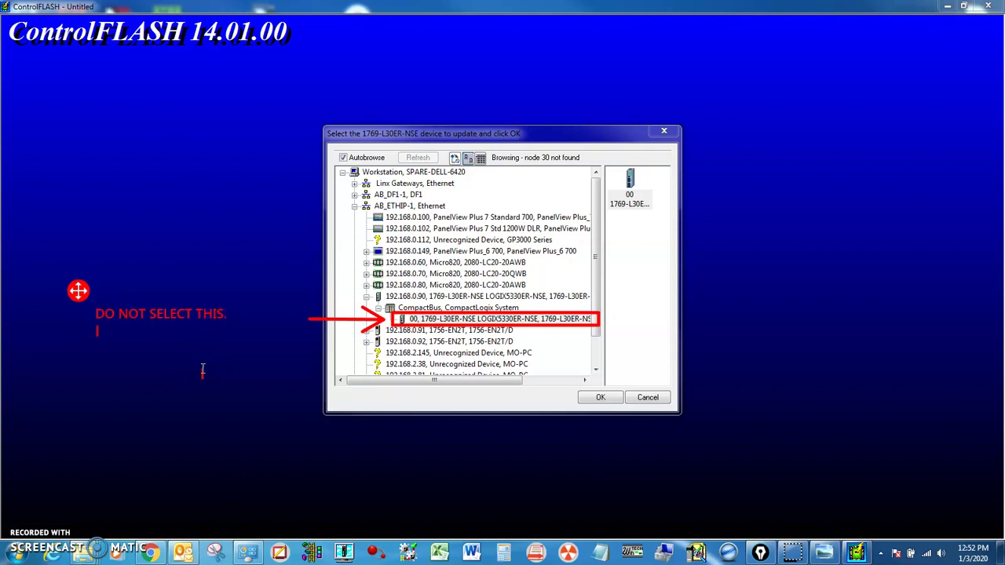
text(WILL GIVE YOU AN ERROR)
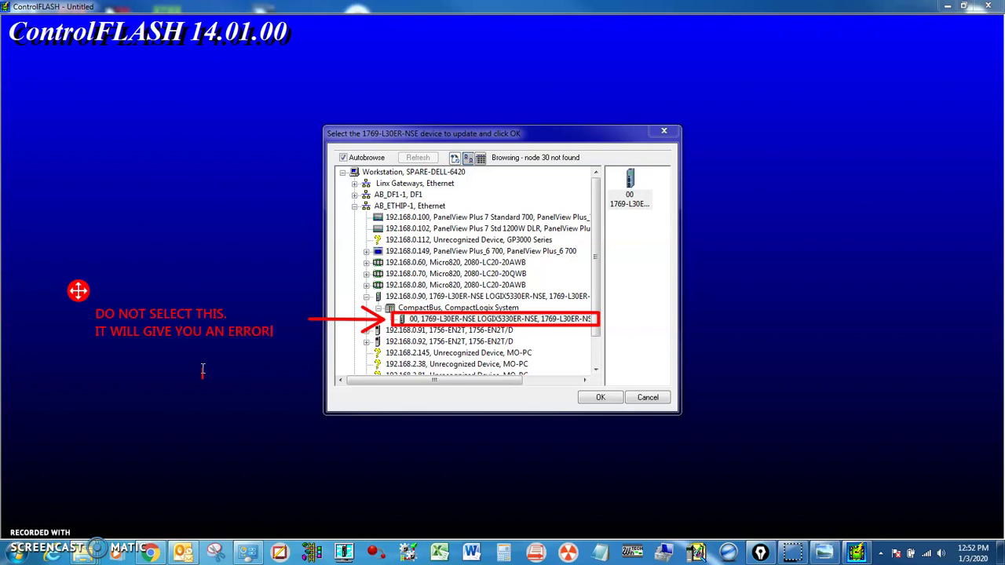
drag(82, 299, 114, 292)
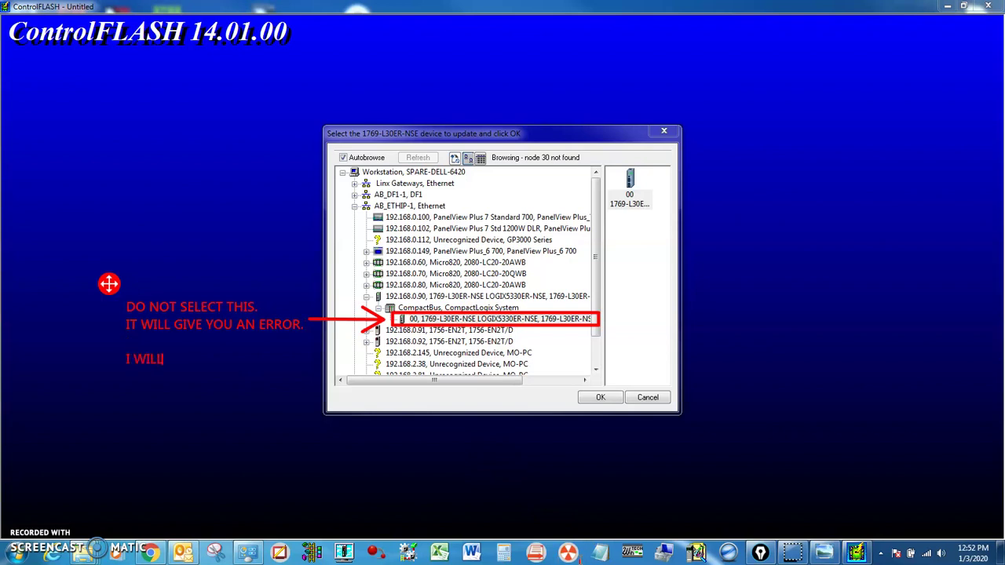
text(TO YOU NOW.)
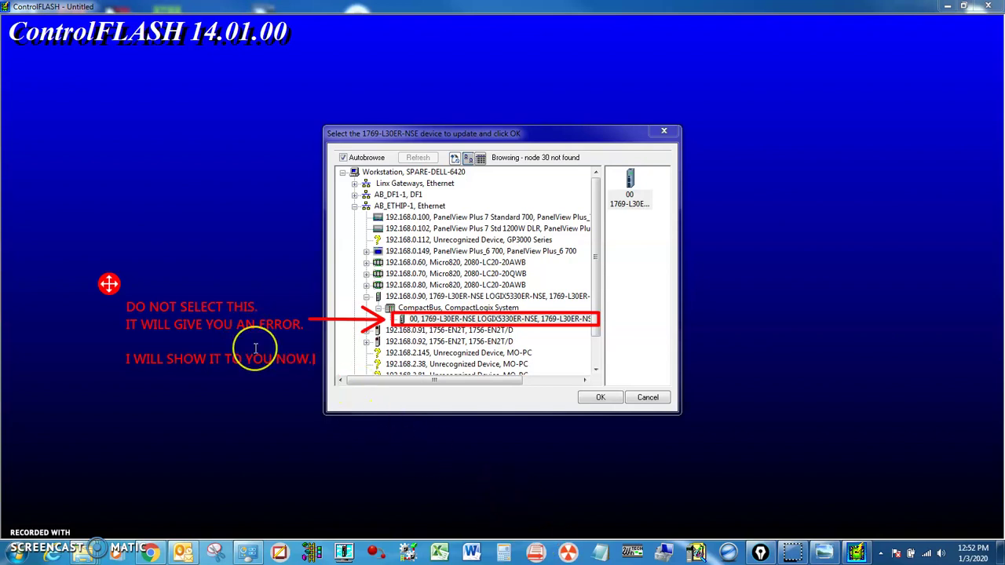
key(Return)
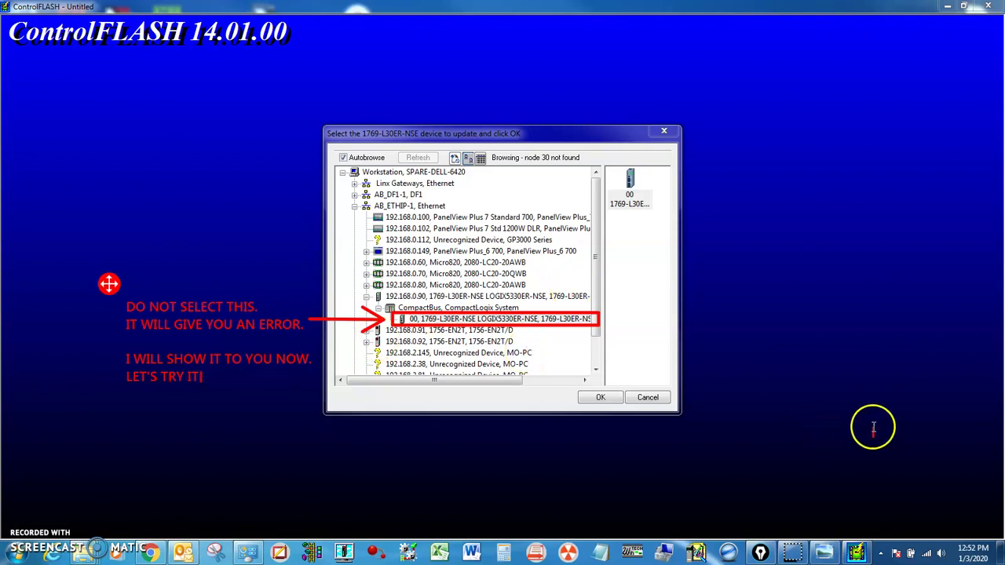
key(Escape)
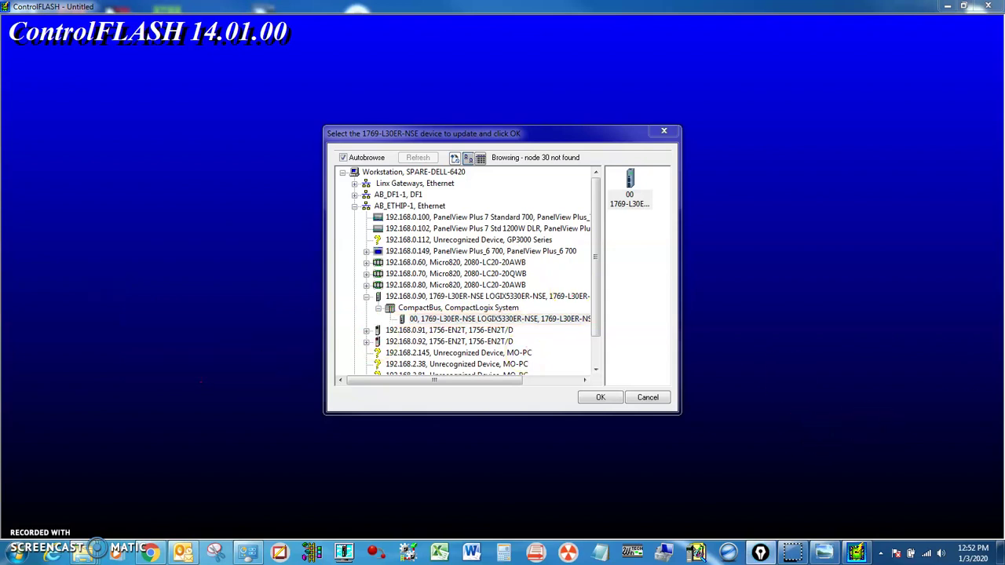
Try to begin the firmware update with the slot 00 controller on the CompactBus as the target device.
click(600, 398)
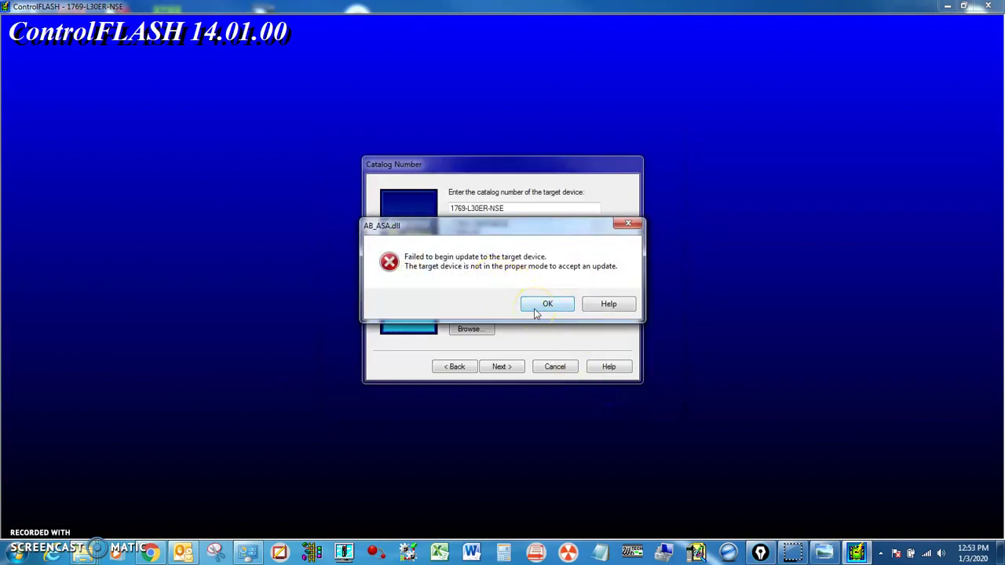
key(ctrl+alt+d)
drag(369, 245, 640, 280)
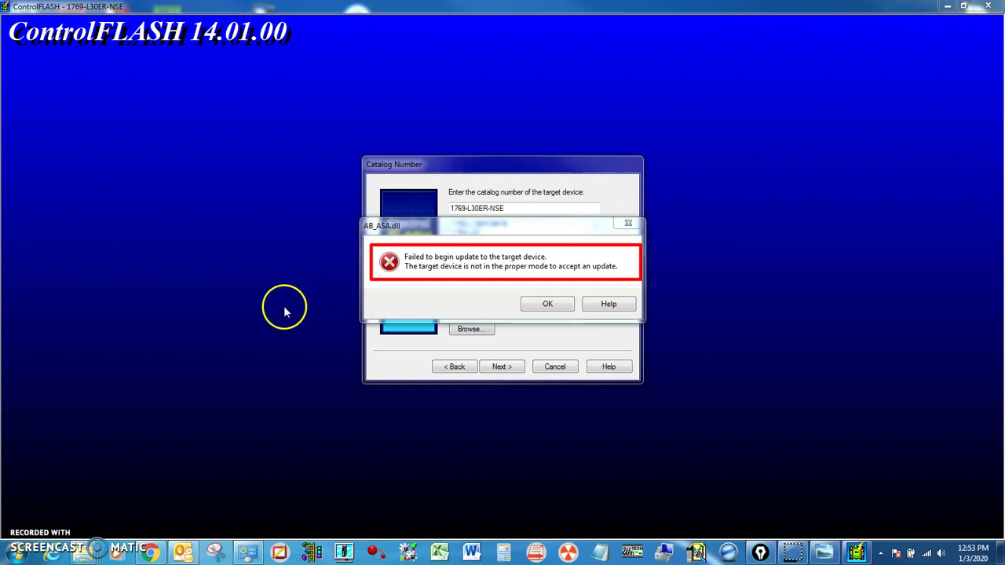
drag(281, 313, 366, 279)
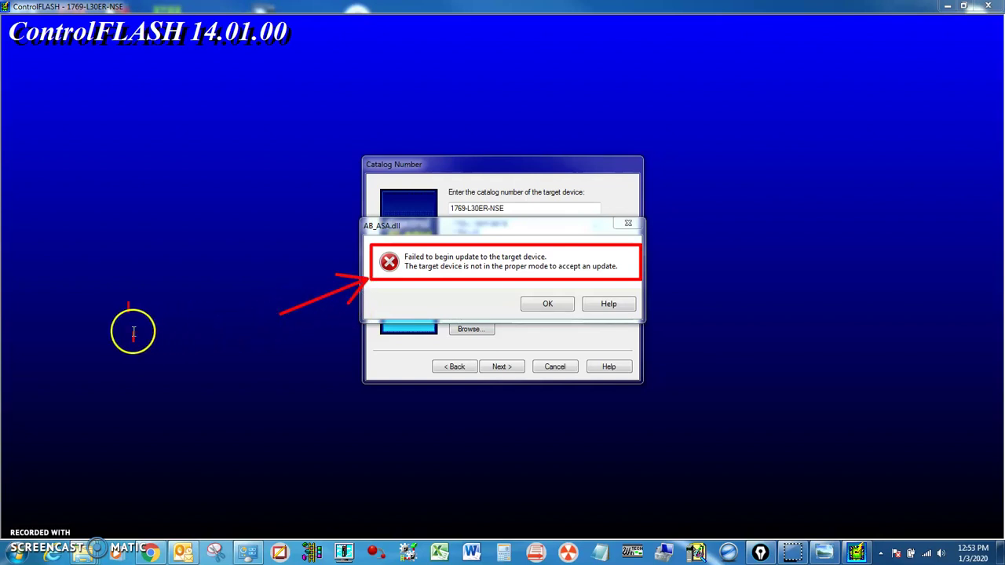
click(272, 377)
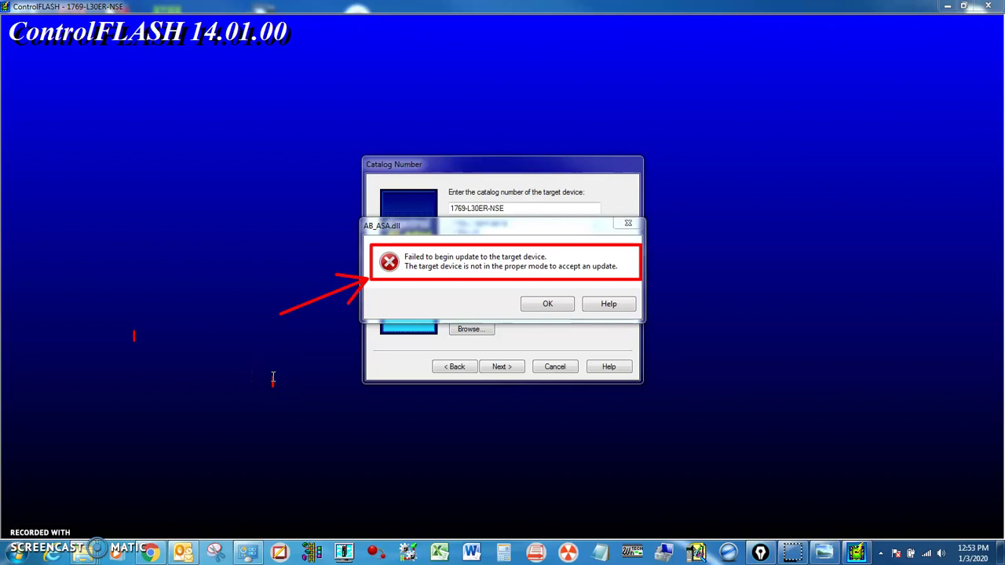
text(WH)
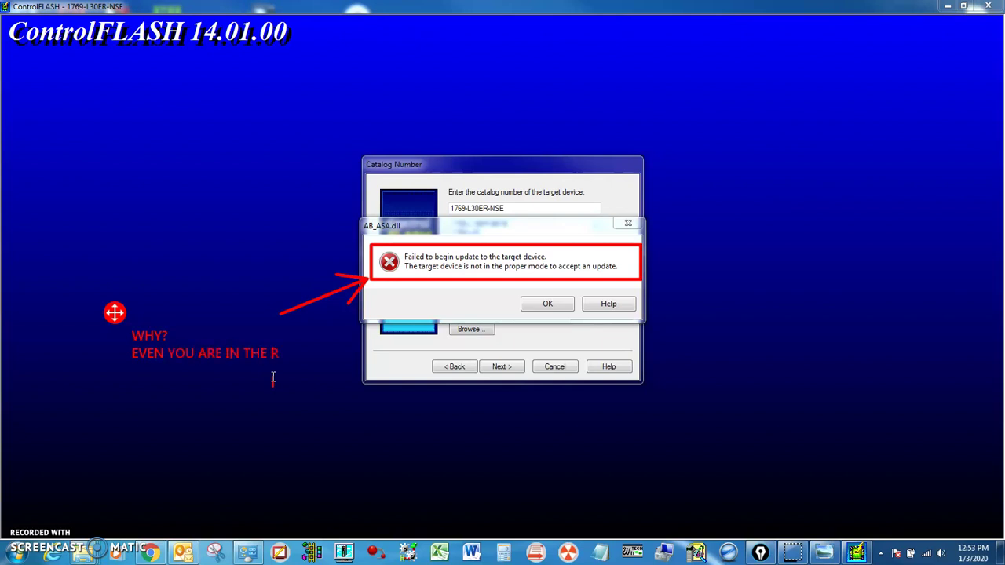
text(T MO)
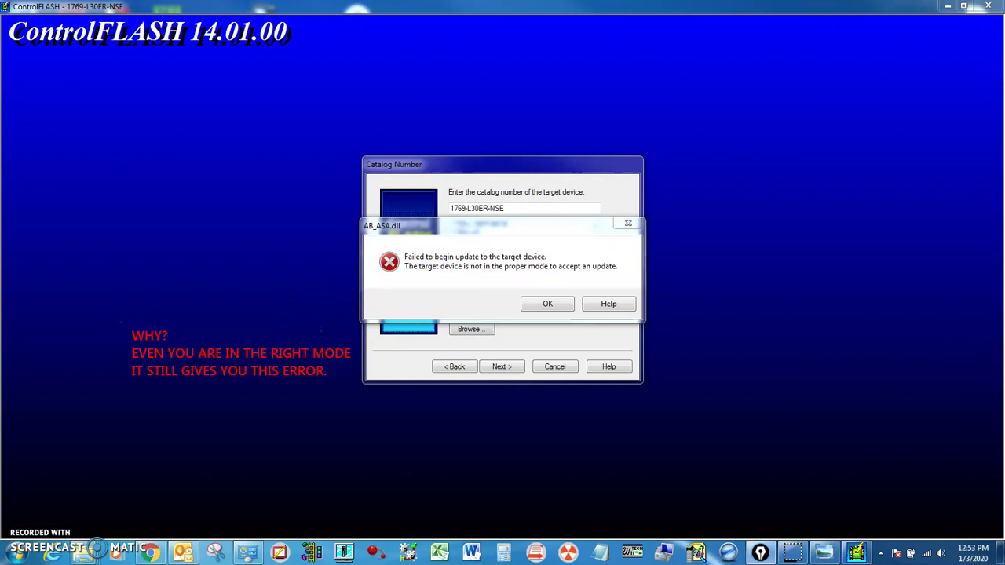
Dismiss the error, return to device selection for catalog number 1769-L30ER-NSE and expand AB_ETHIP-1 down to the CompactBus under 192.168.0.90.
click(546, 304)
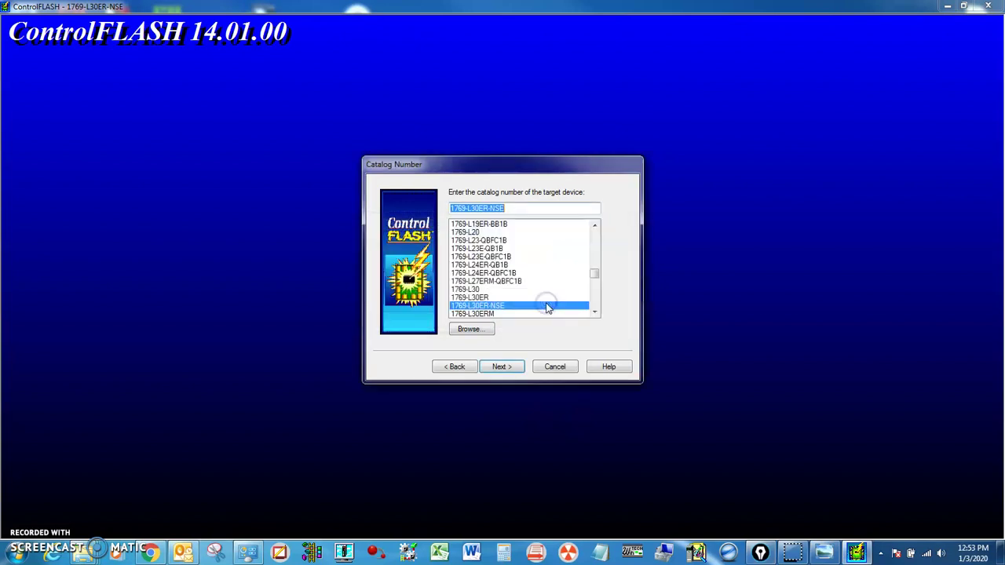
click(502, 367)
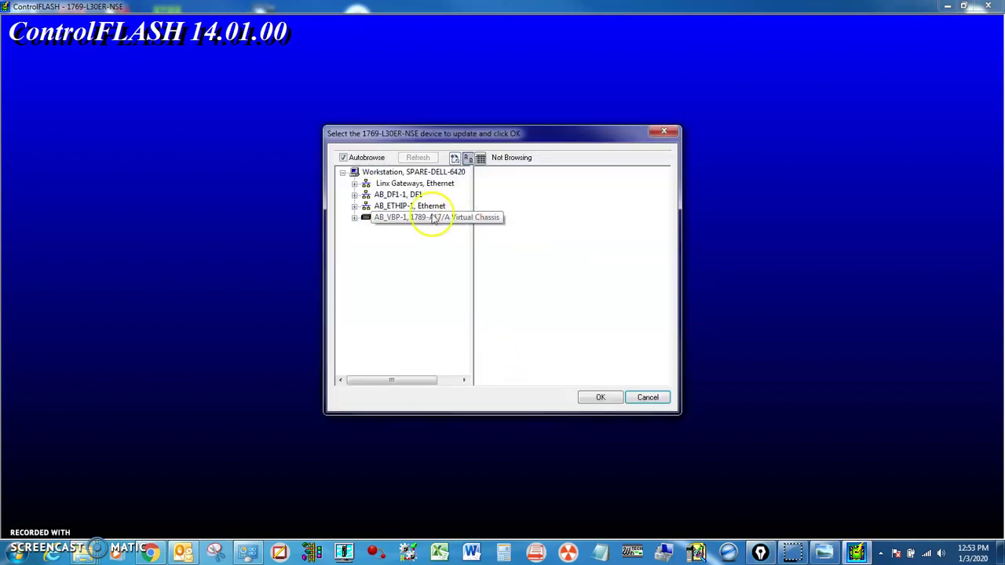
click(355, 205)
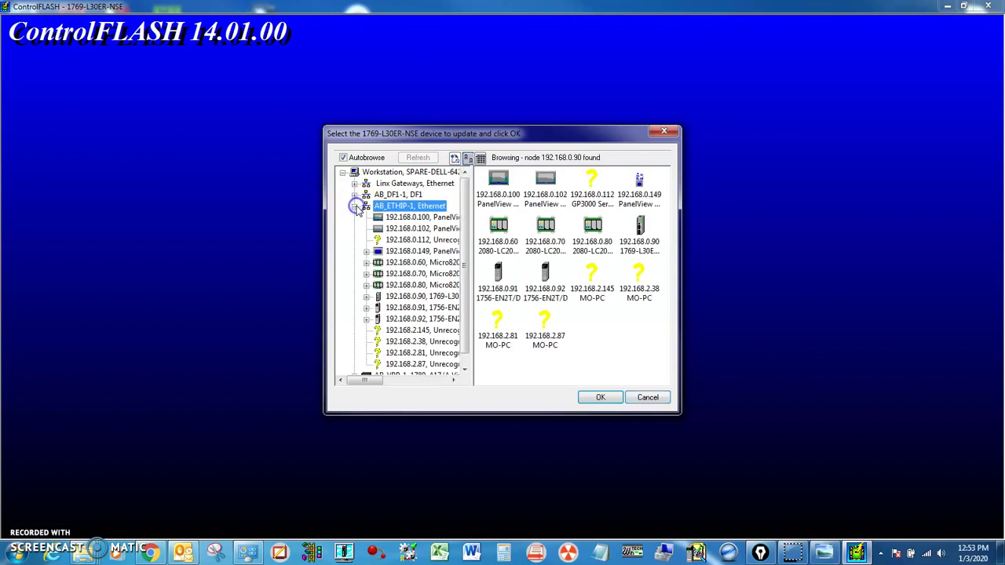
drag(470, 286, 555, 287)
click(366, 296)
click(380, 307)
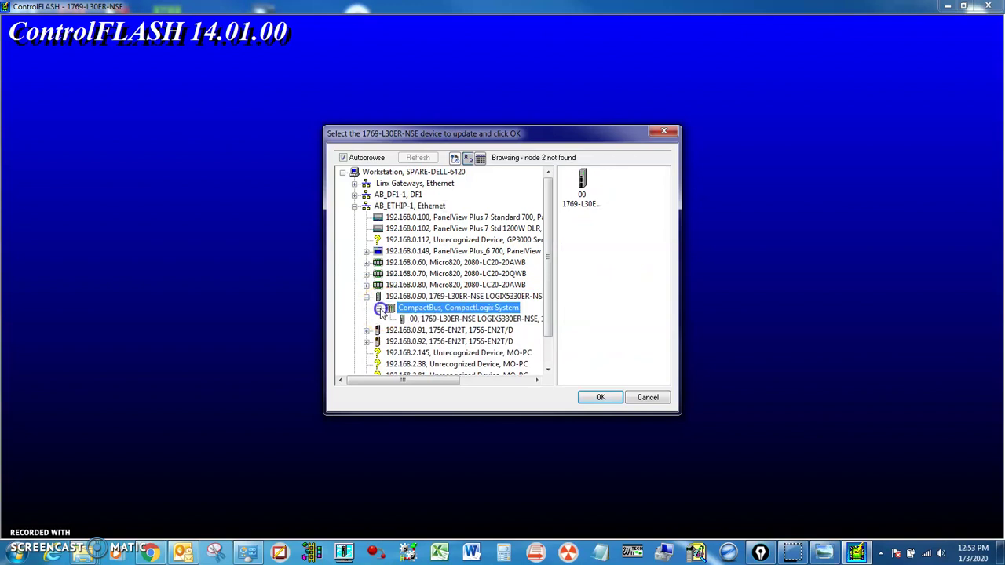
Choose the 192.168.0.90 1769-L30ER-NSE Ethernet node, instead of the slot 00 entry on its CompactBus, as the device to update.
click(456, 318)
click(440, 296)
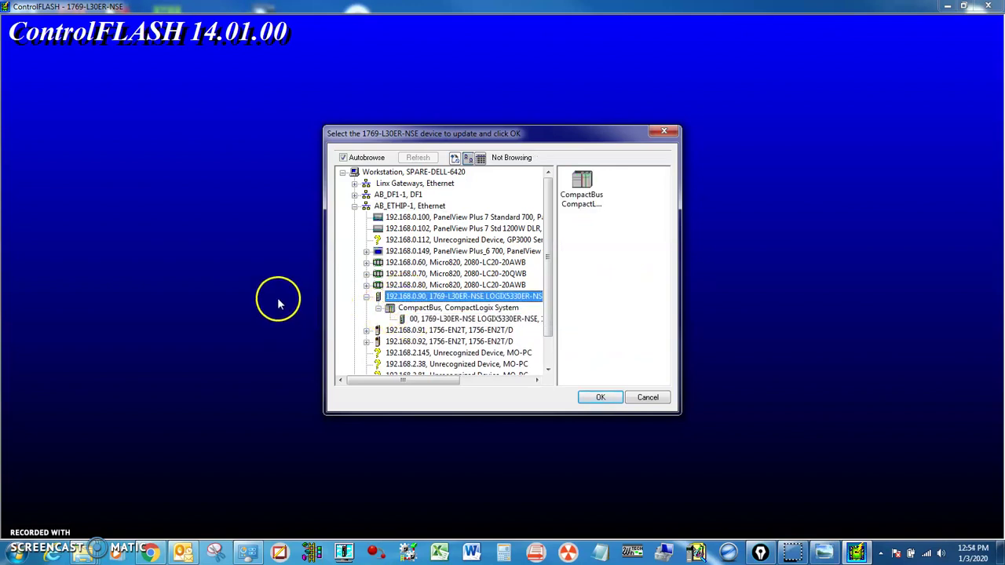
drag(303, 292, 355, 297)
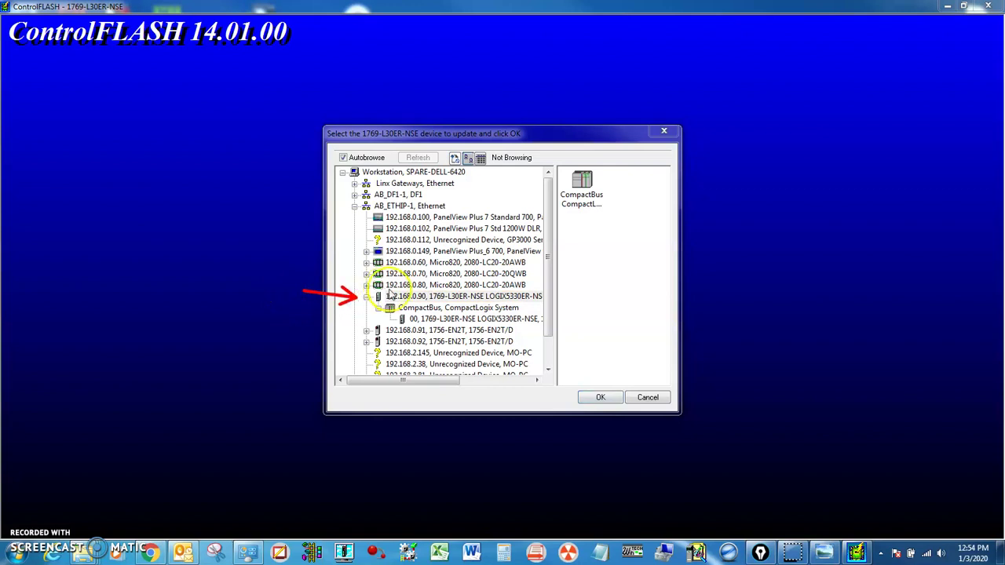
drag(360, 289, 547, 304)
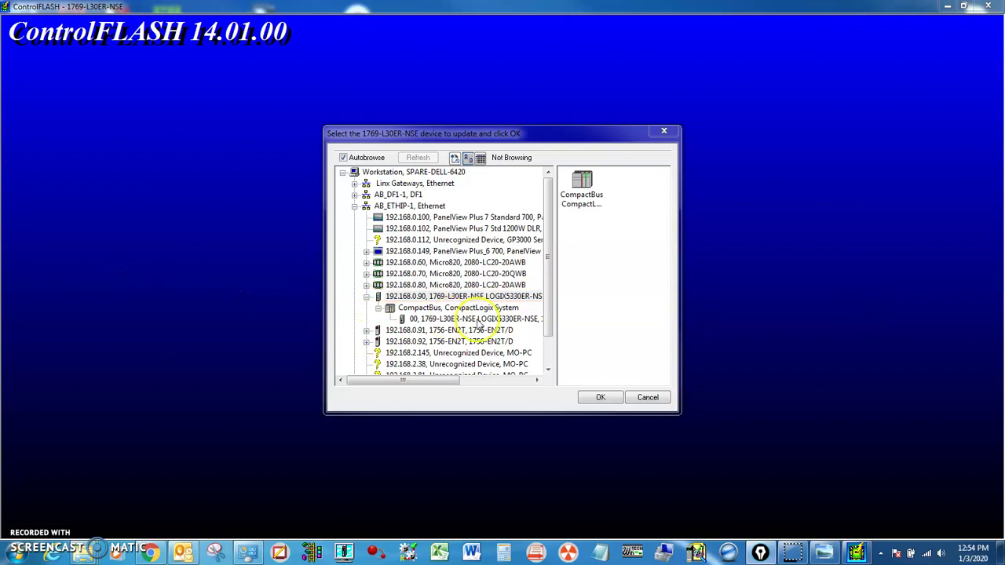
click(590, 397)
Select firmware revision 20.019 for the controller and confirm the start of the update.
click(505, 264)
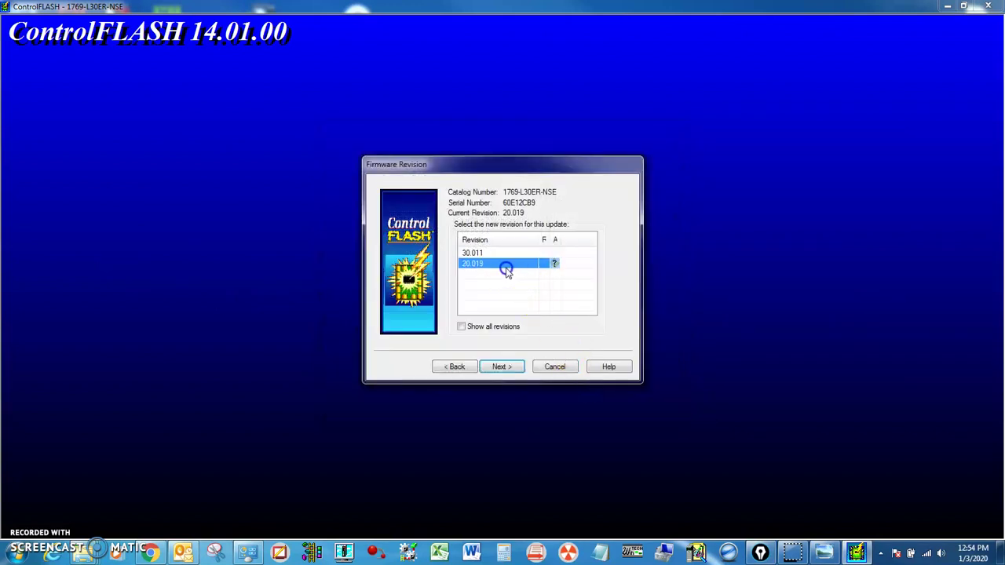
click(507, 369)
click(503, 370)
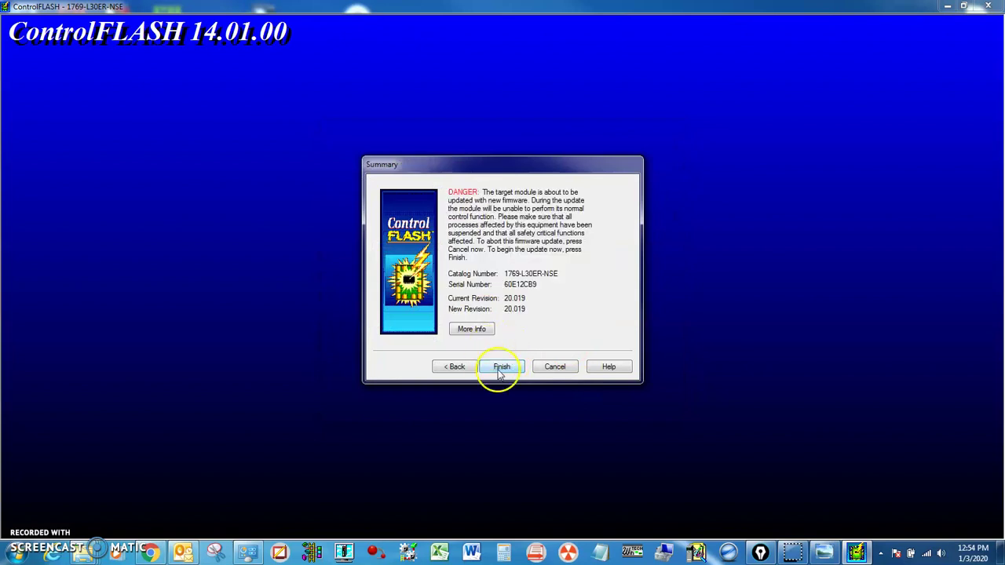
click(502, 304)
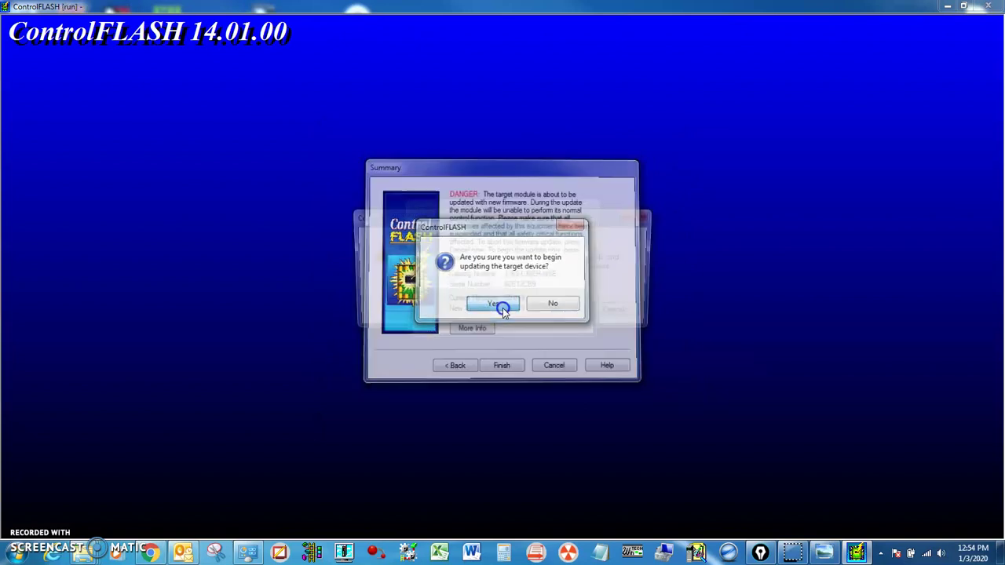
click(548, 314)
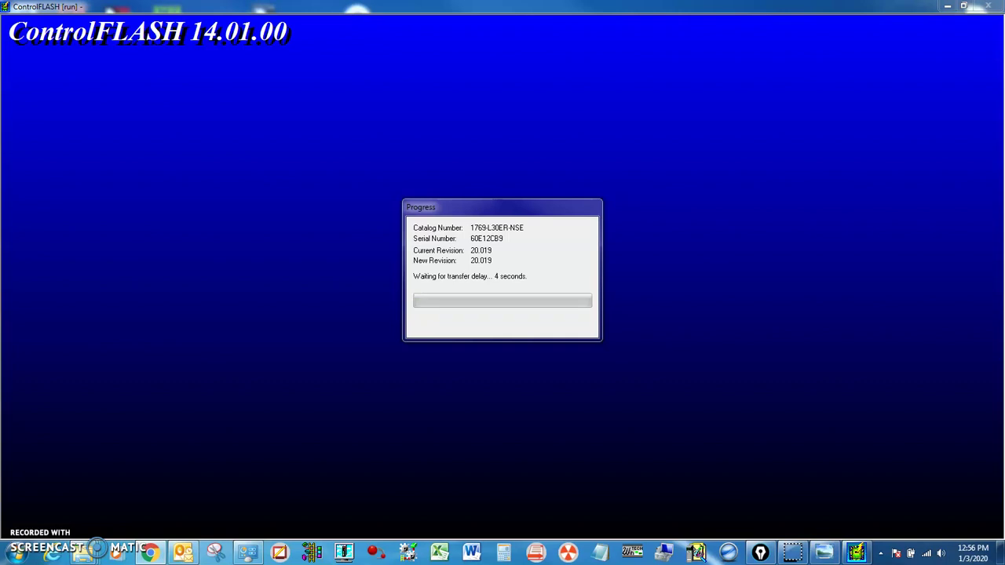
click(980, 56)
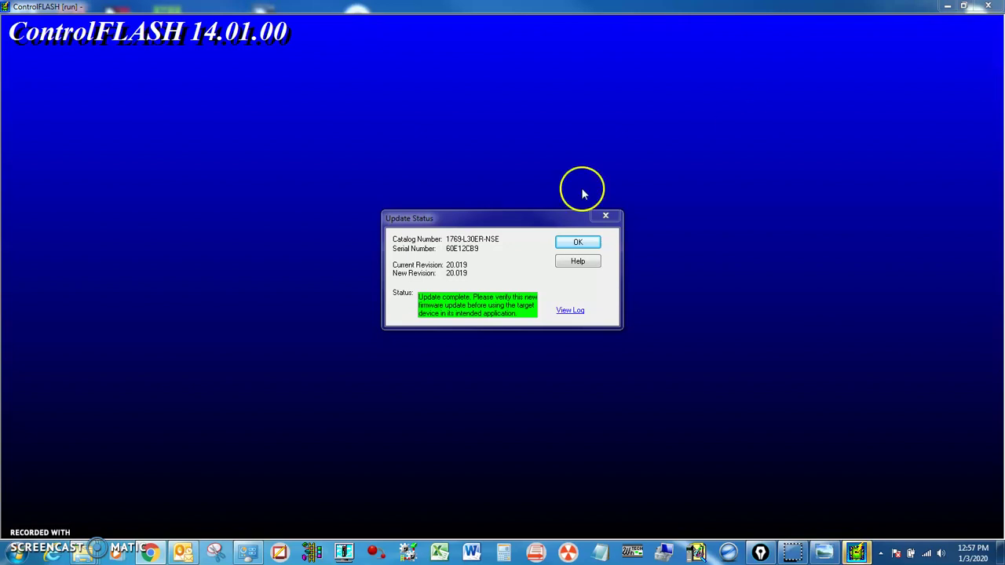
drag(406, 285, 547, 325)
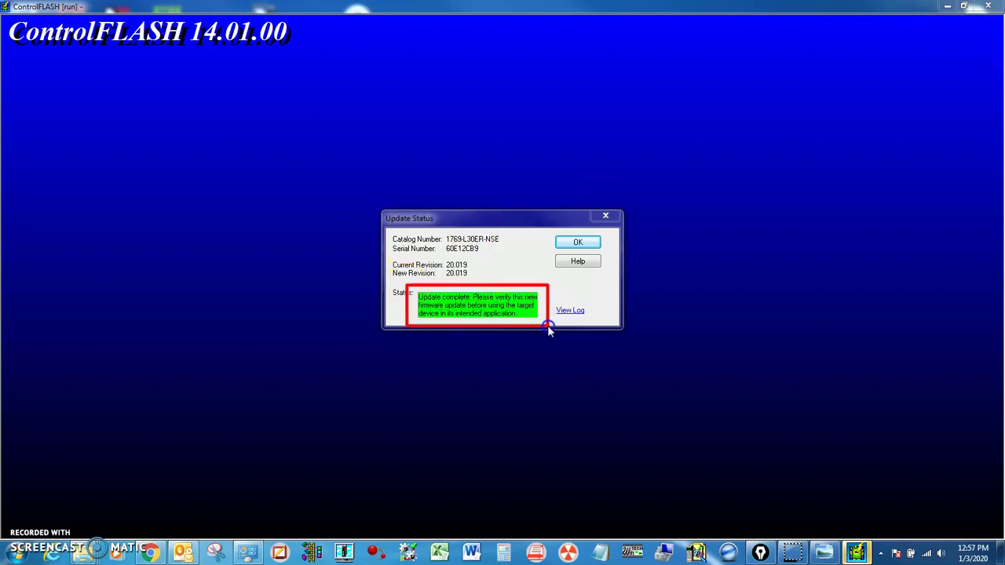
drag(396, 368, 409, 348)
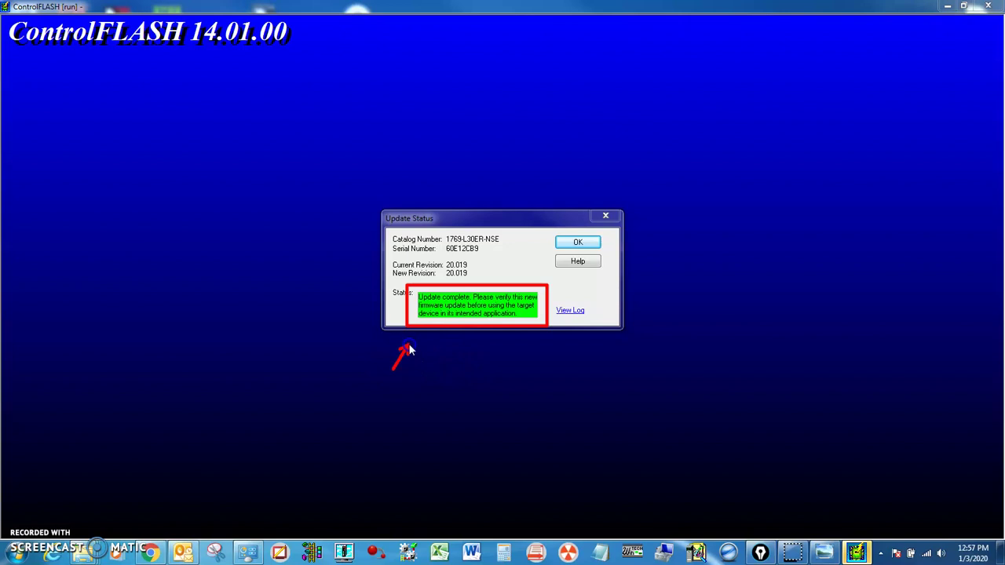